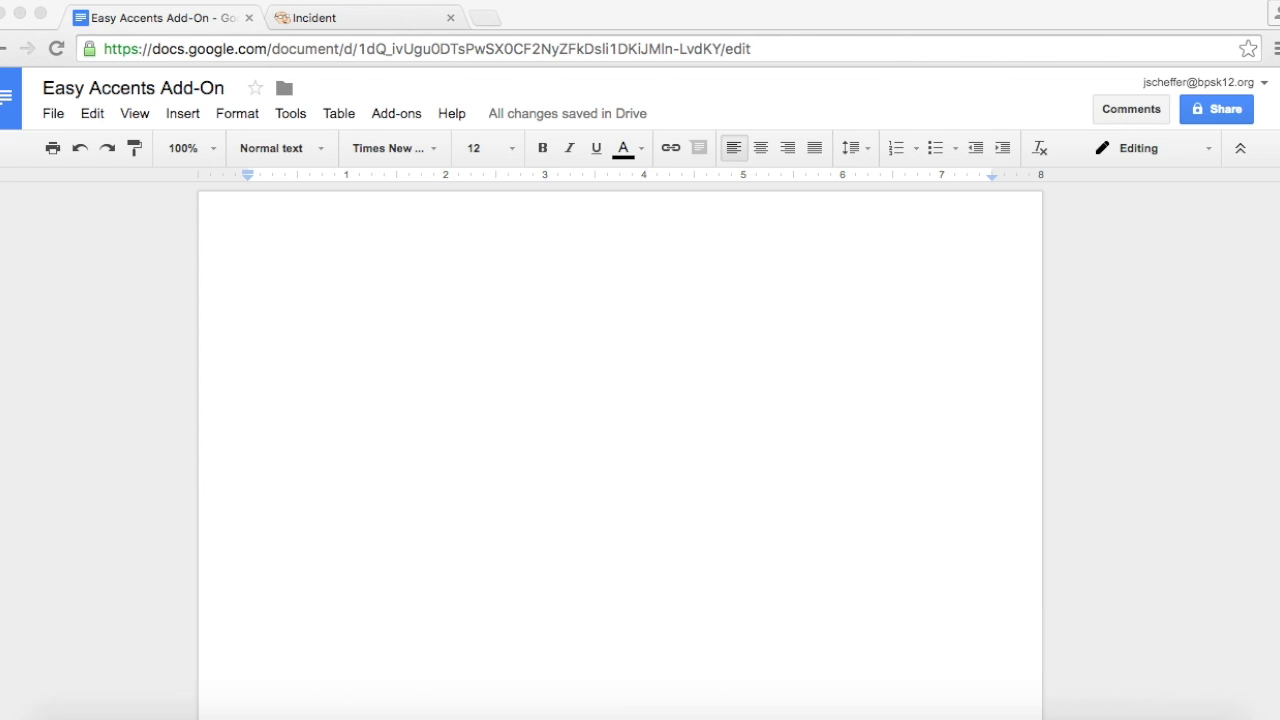
Find 'Easy accents' in the add-on store, install it free, and allow its document access
click(390, 116)
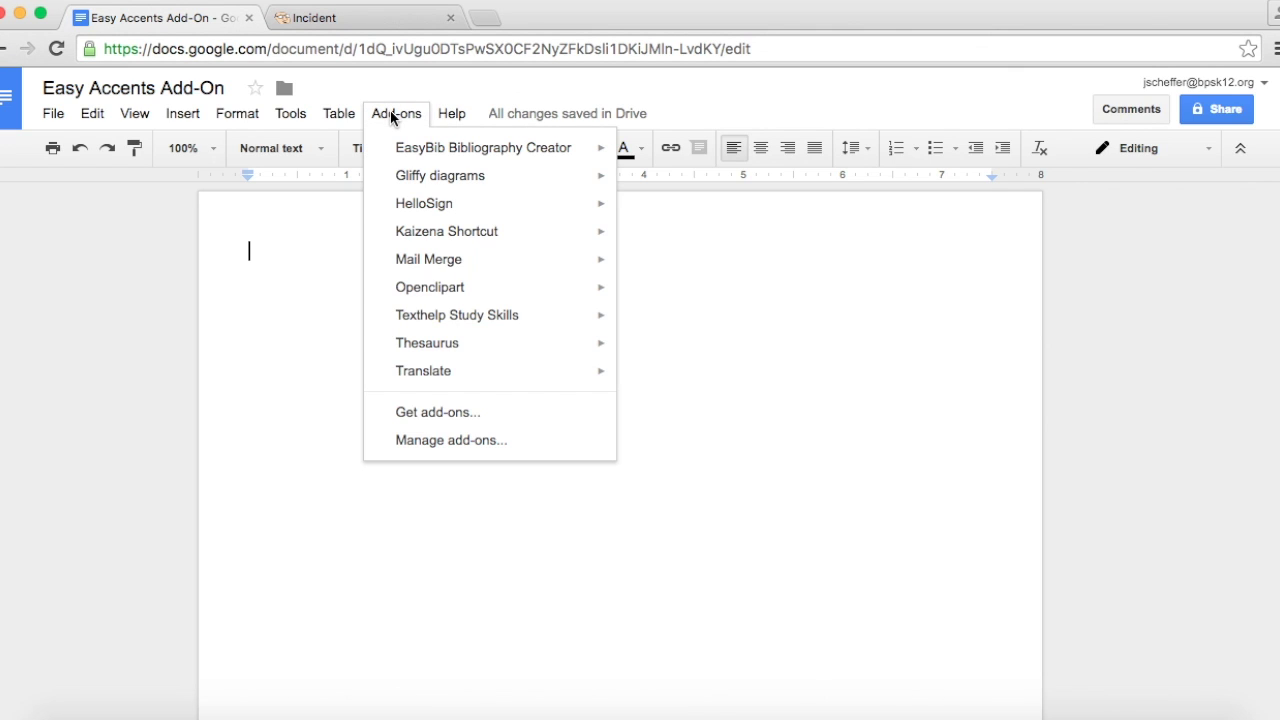
click(412, 418)
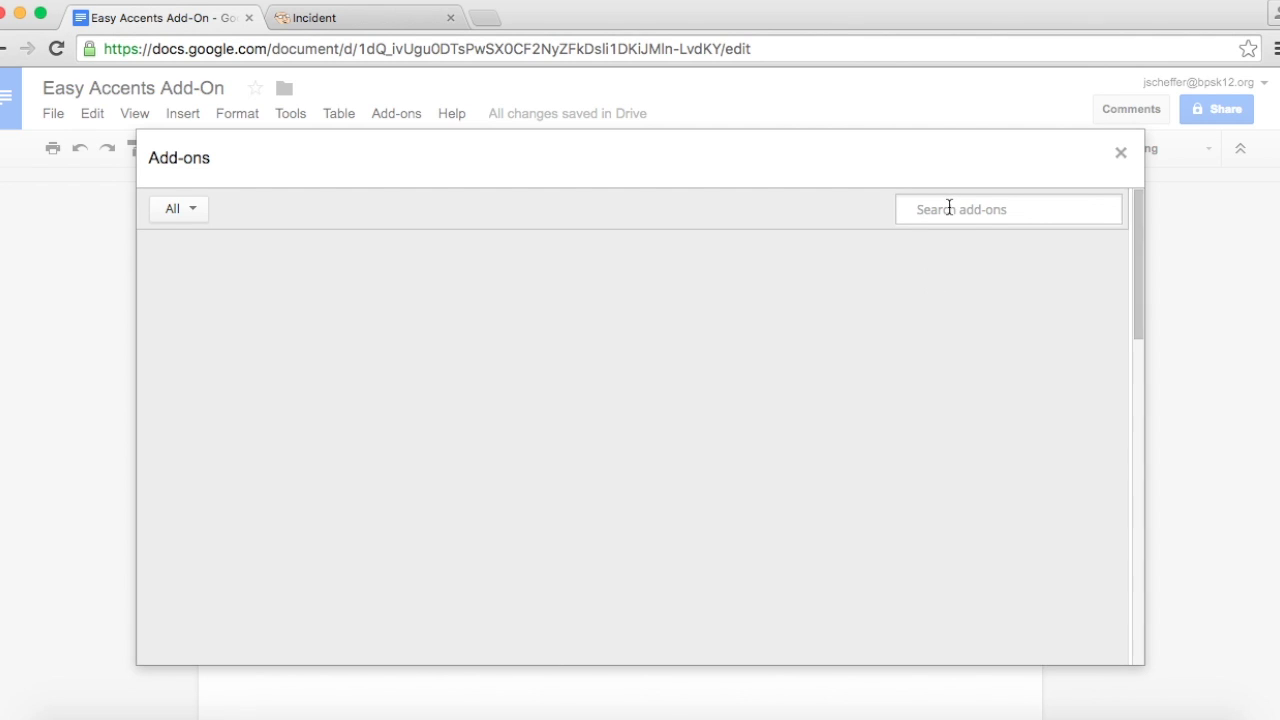
click(949, 207)
text(Easy)
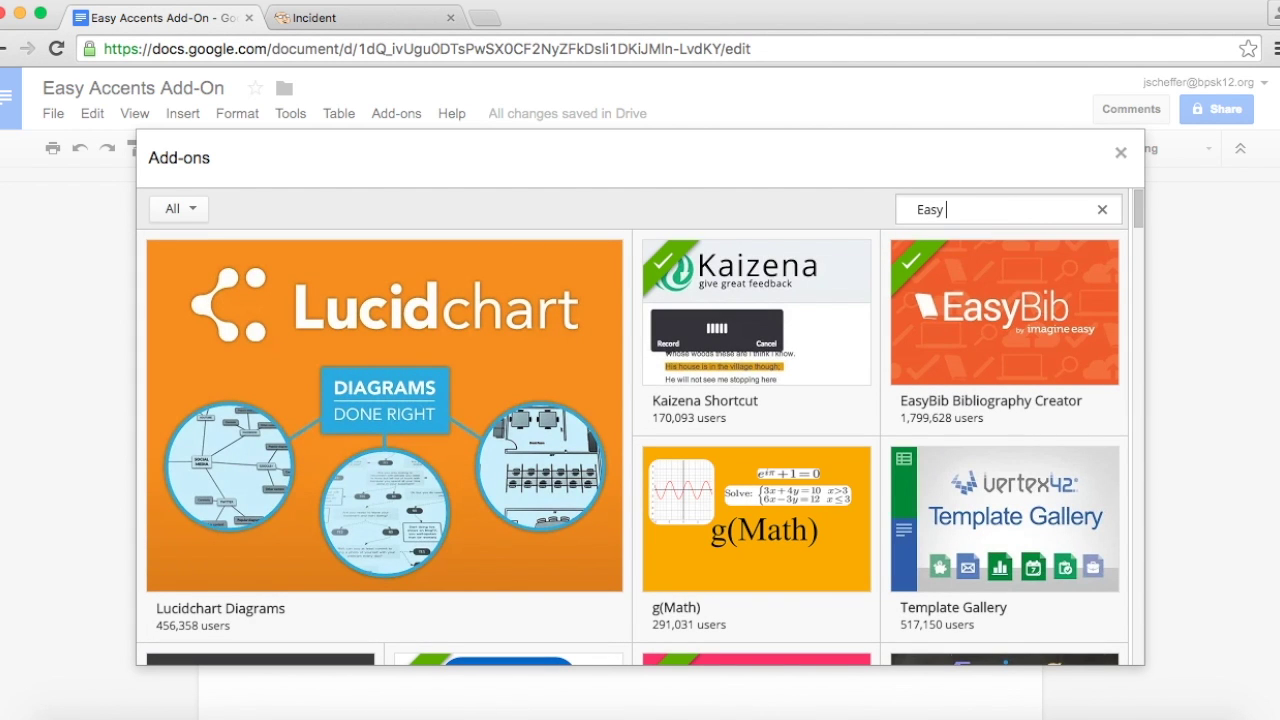
text( accents)
key(Return)
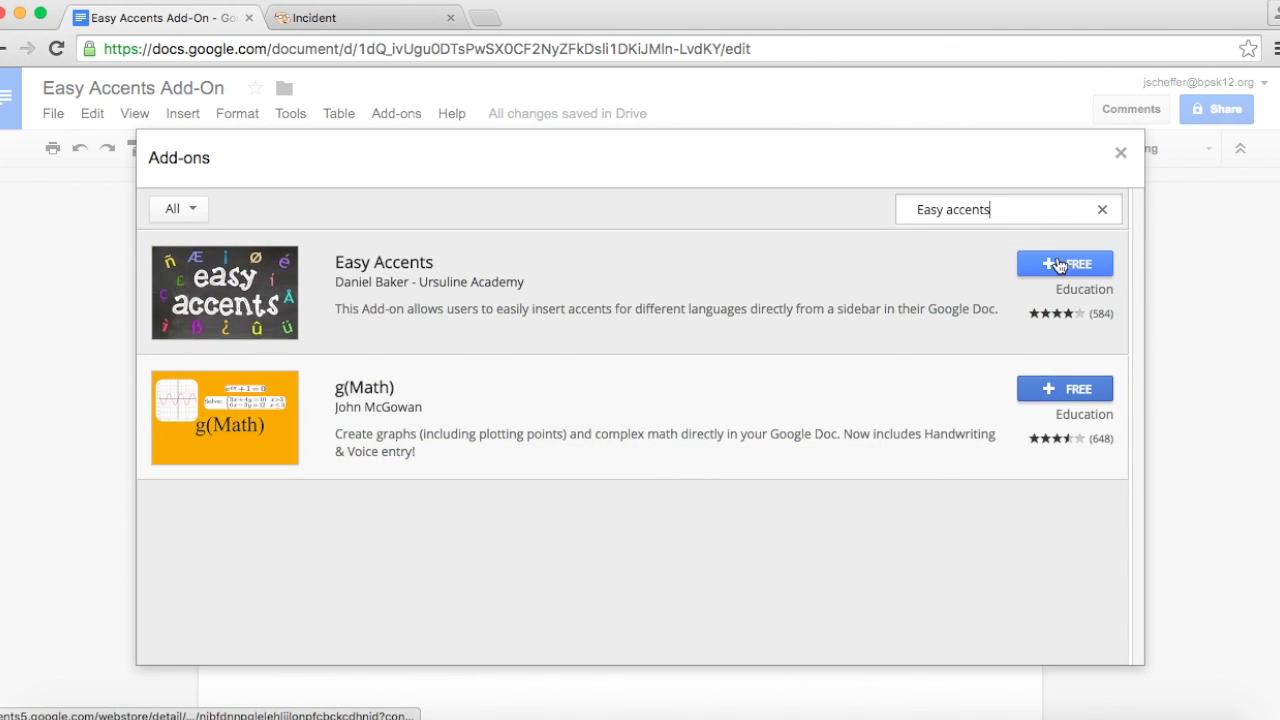
click(1059, 272)
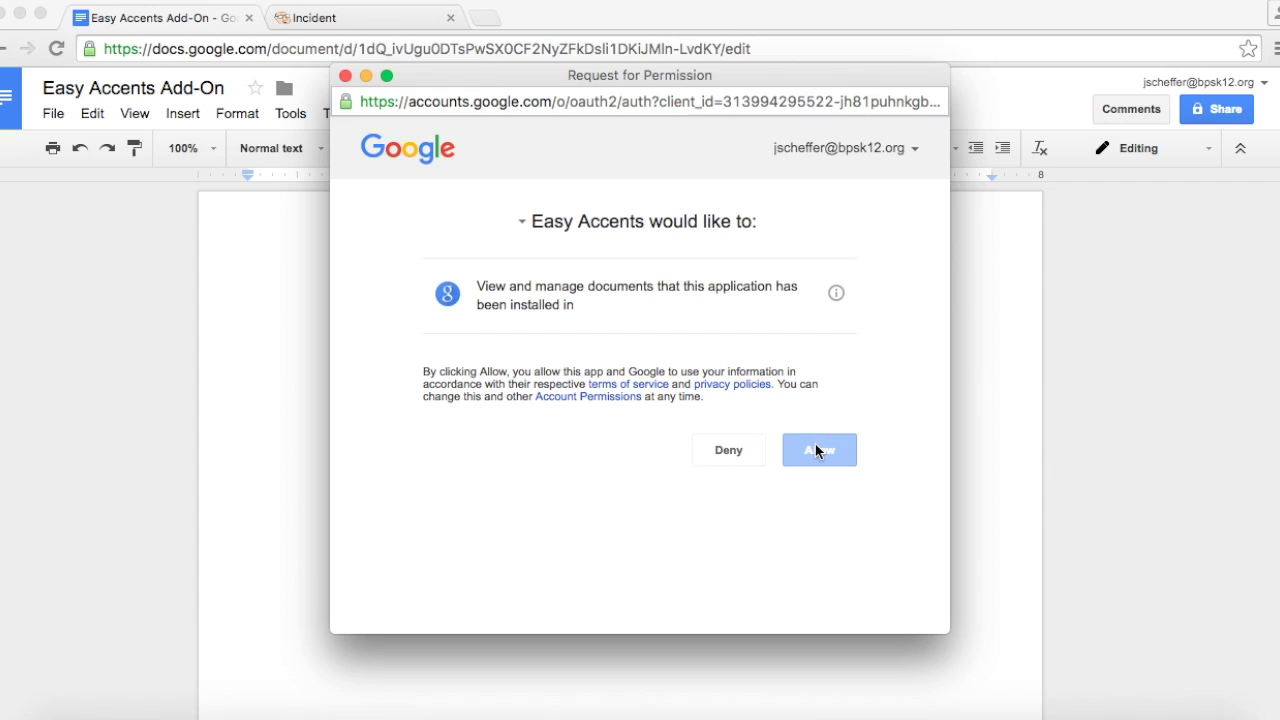
click(826, 452)
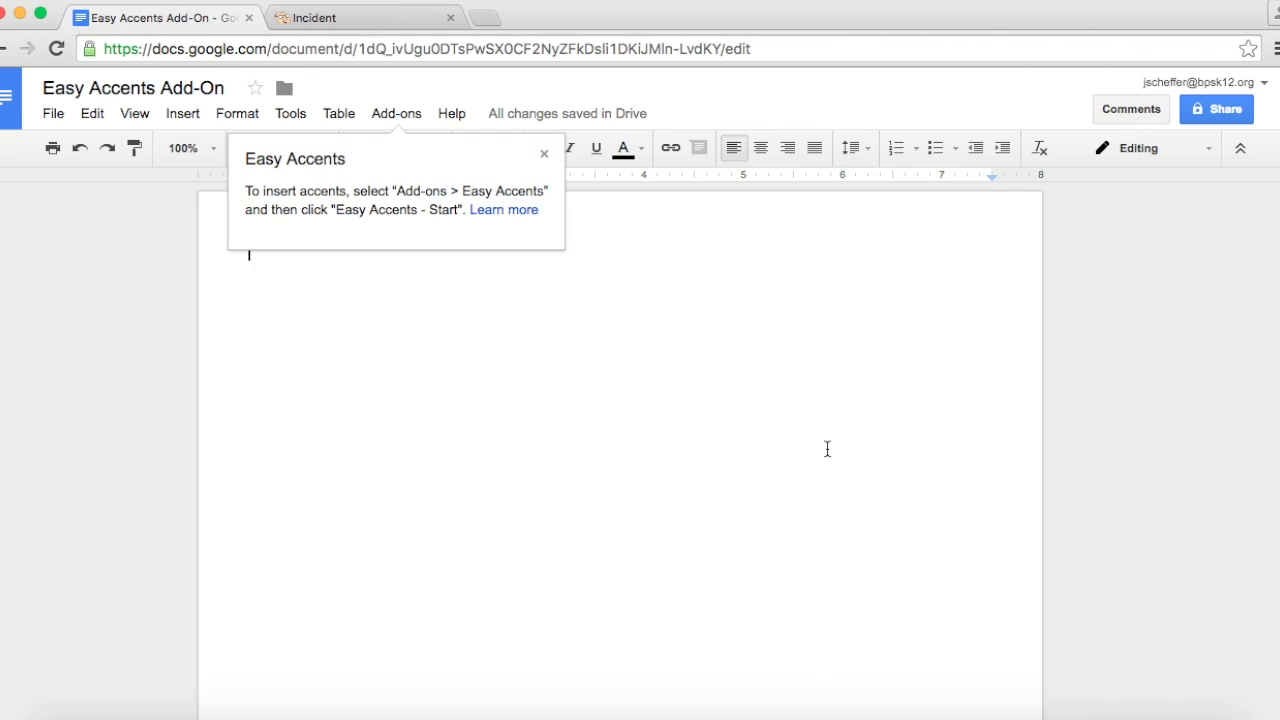
Dismiss the tip and start the Easy Accents sidebar with Spanish as the language
click(545, 153)
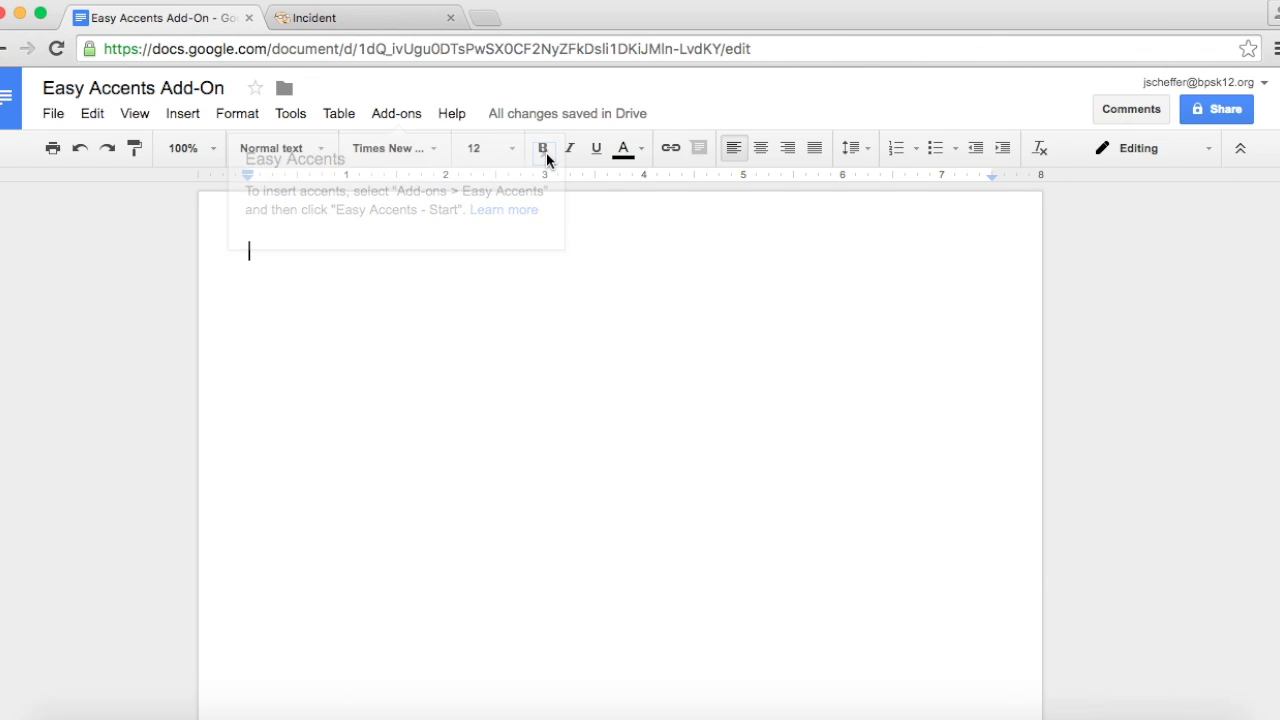
click(393, 117)
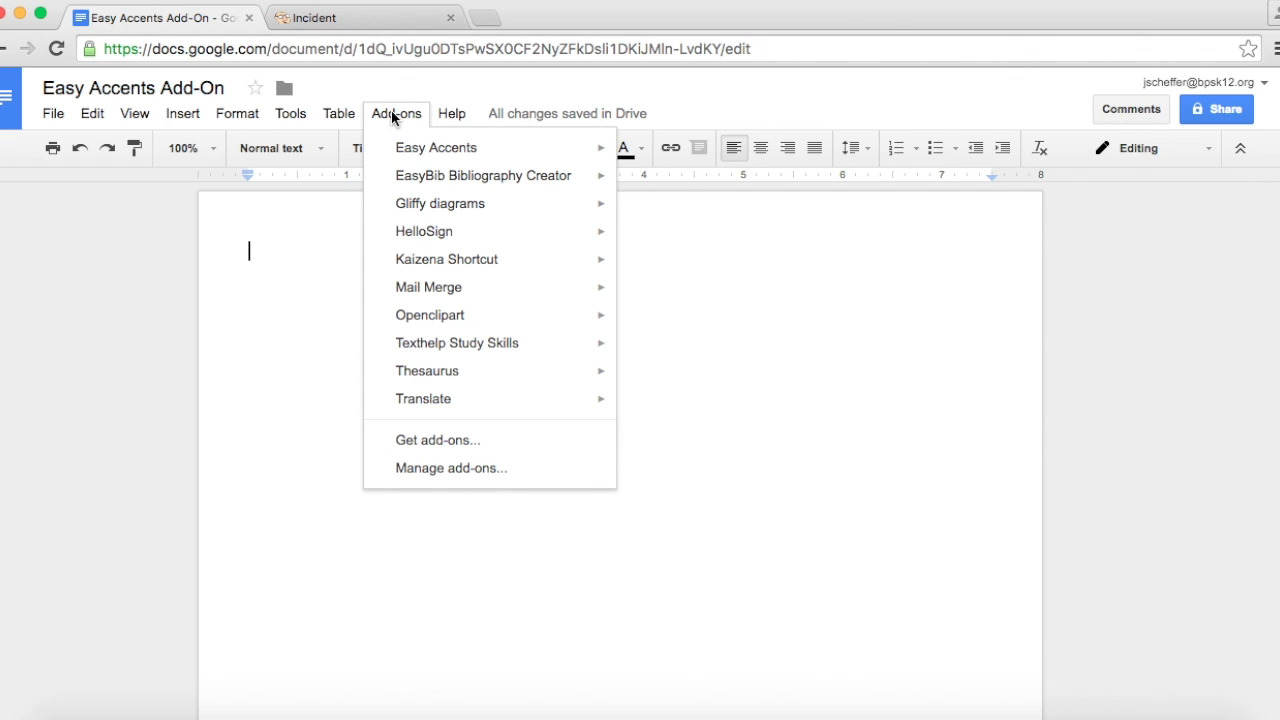
mouse_move(436, 148)
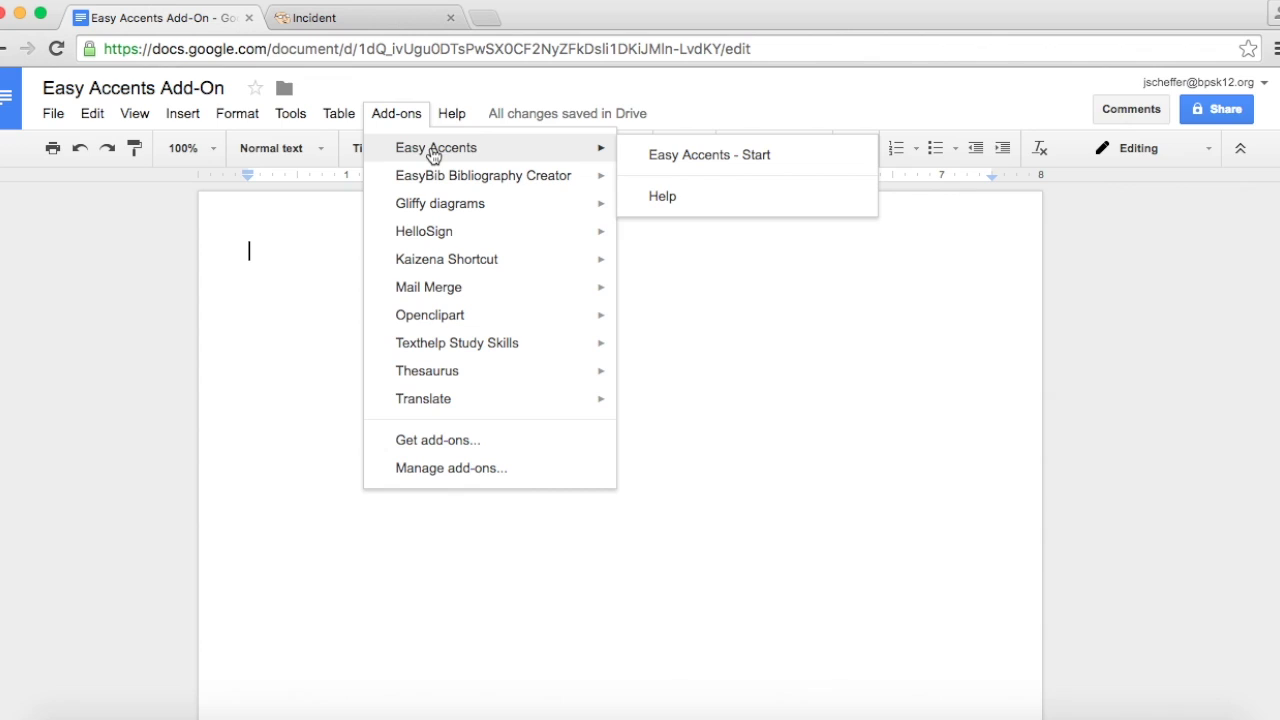
click(662, 160)
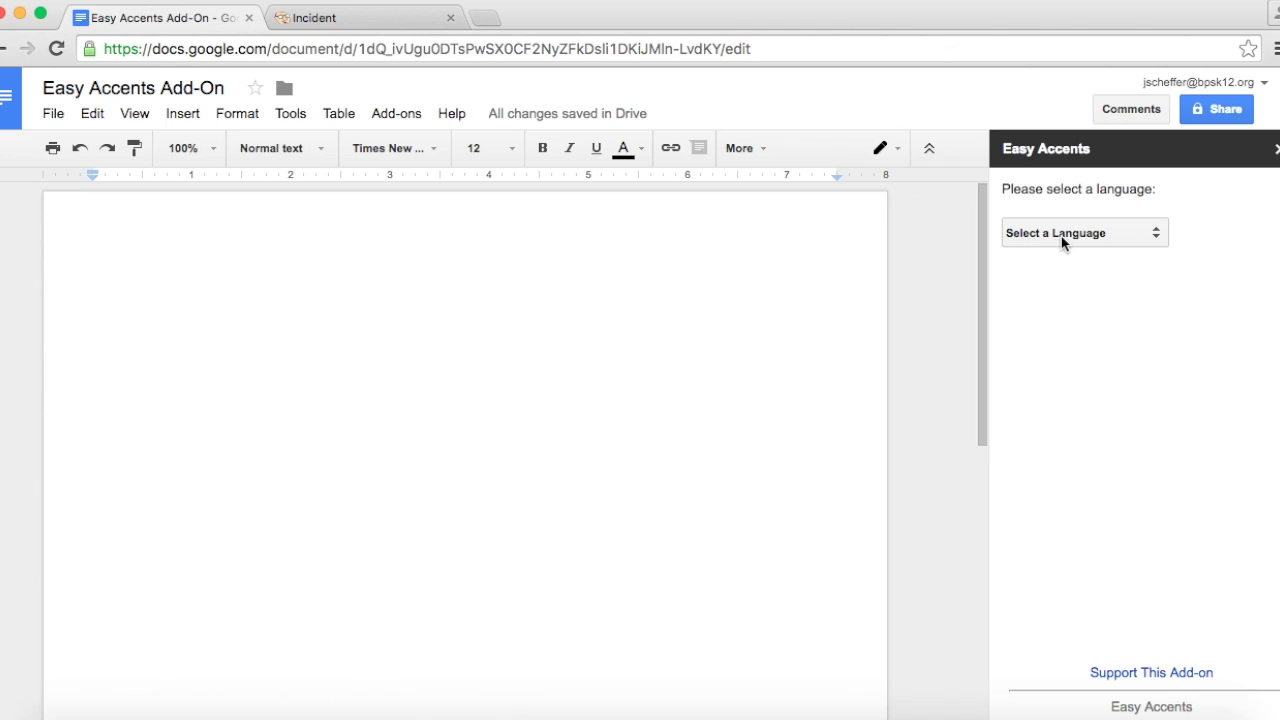
click(1089, 234)
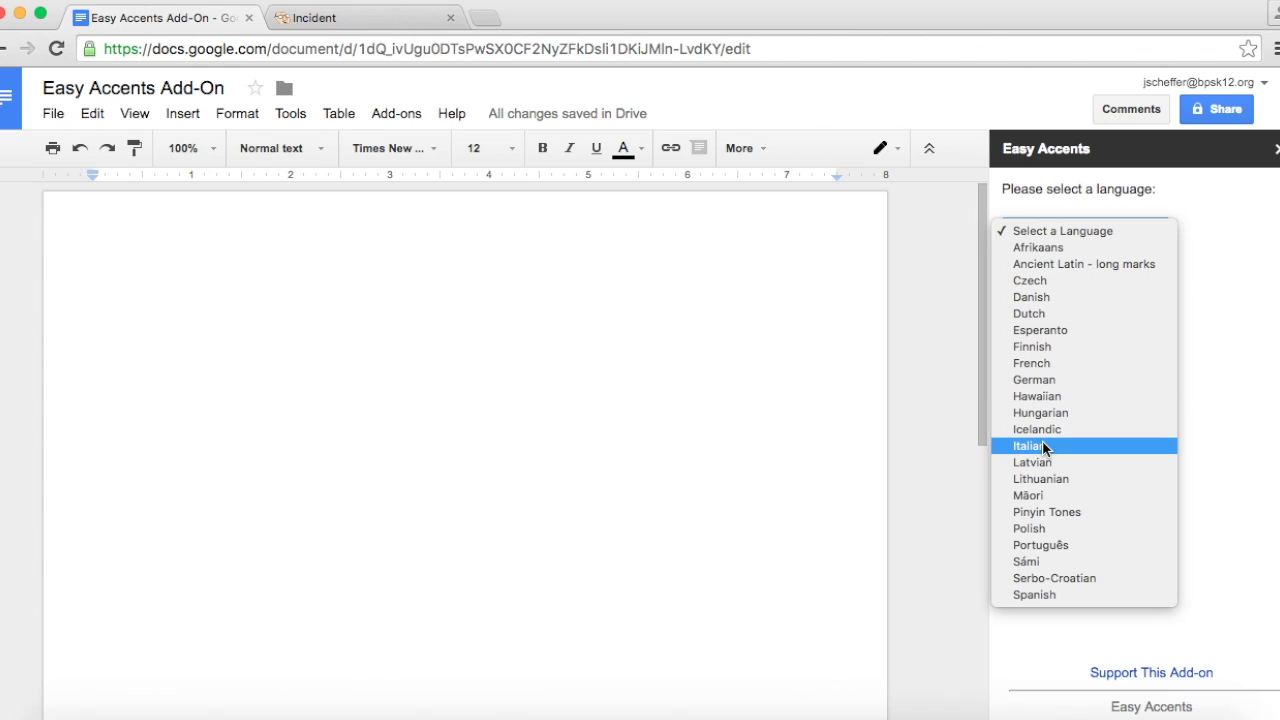
click(1033, 595)
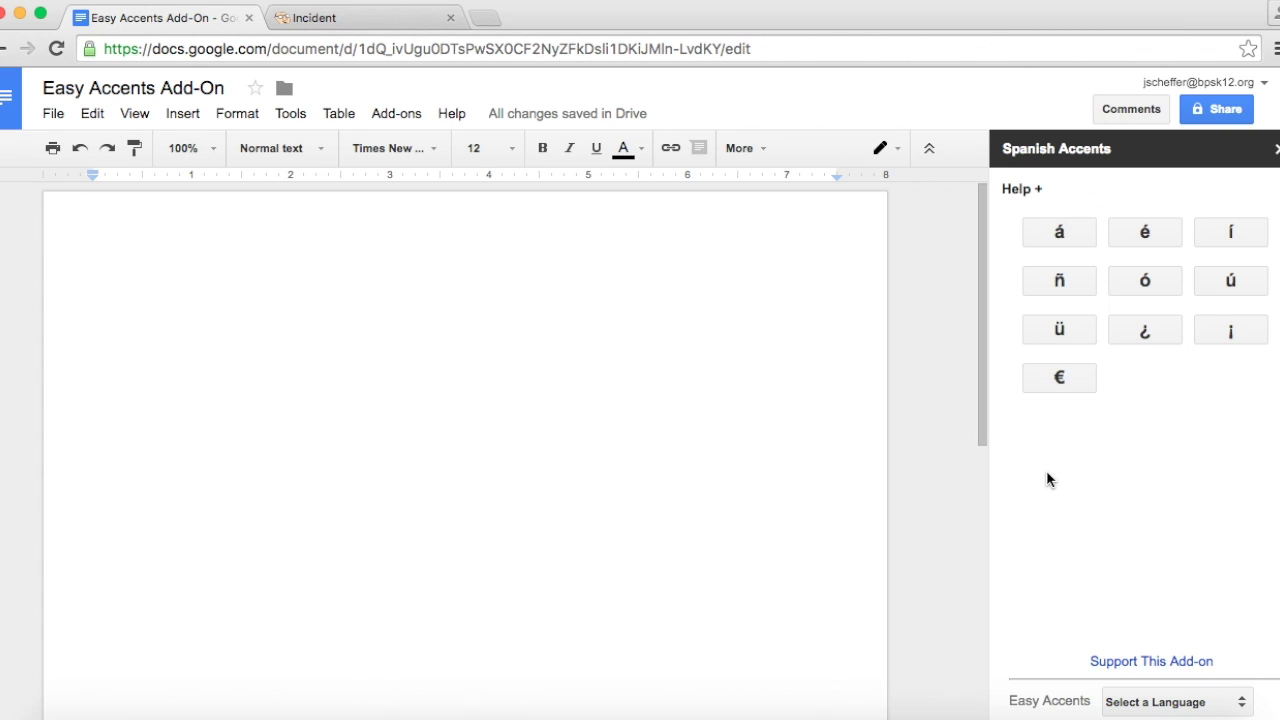
Type '¡Hola! ¿C' at the page start using the sidebar's ¡ and ¿ buttons
click(355, 223)
click(1223, 333)
text(Ho)
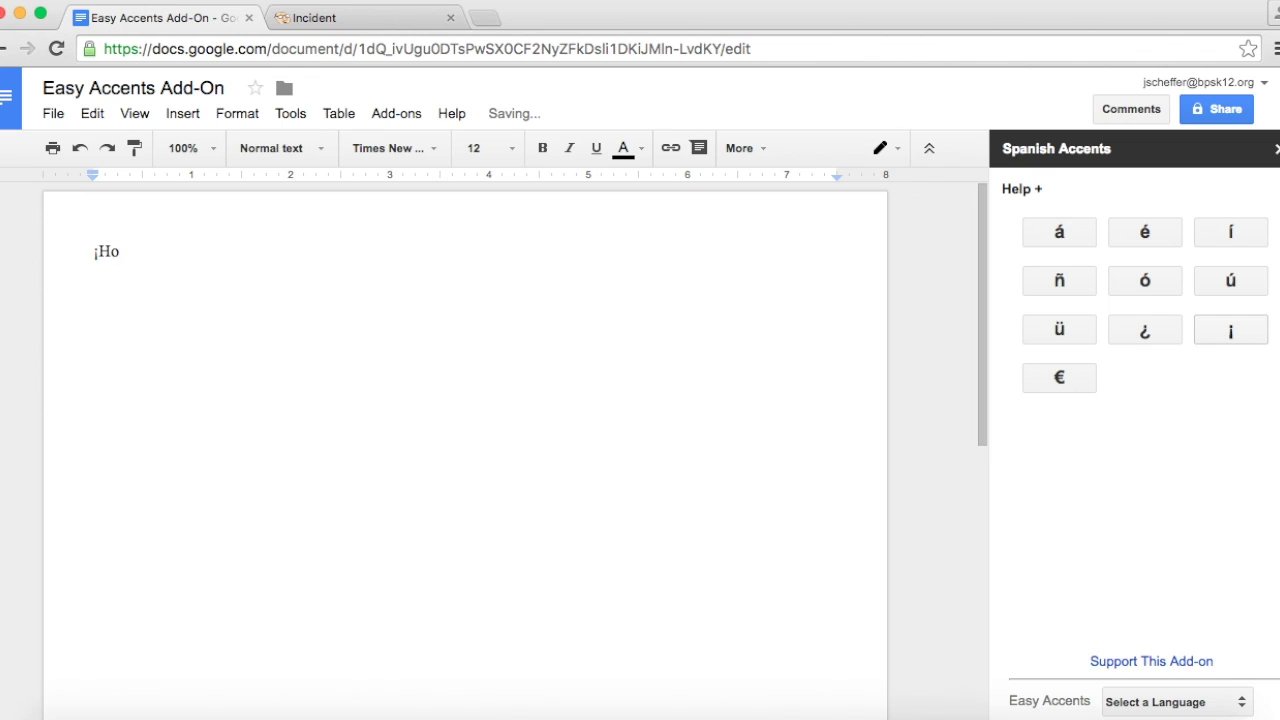
text(la)
text(!)
click(1140, 334)
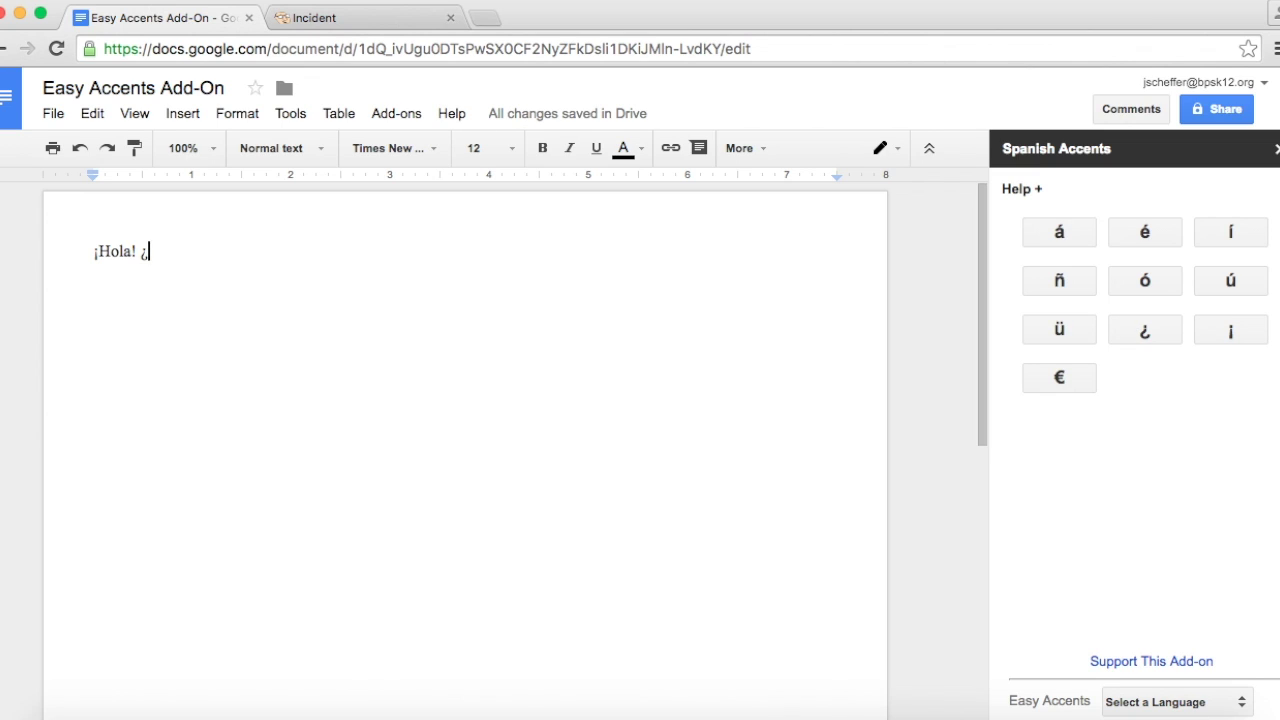
text(C)
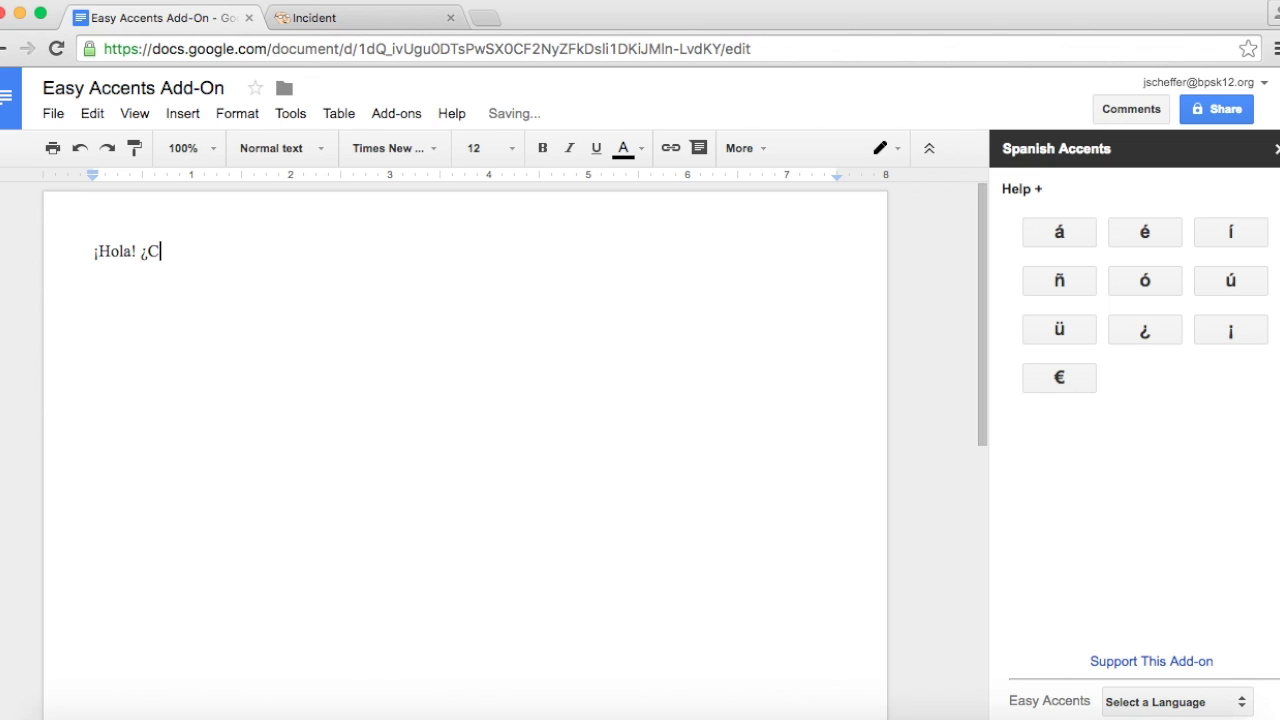
Finish 'Cómo está' with the sidebar's ó and á, replacing the plain trailing a
click(1155, 283)
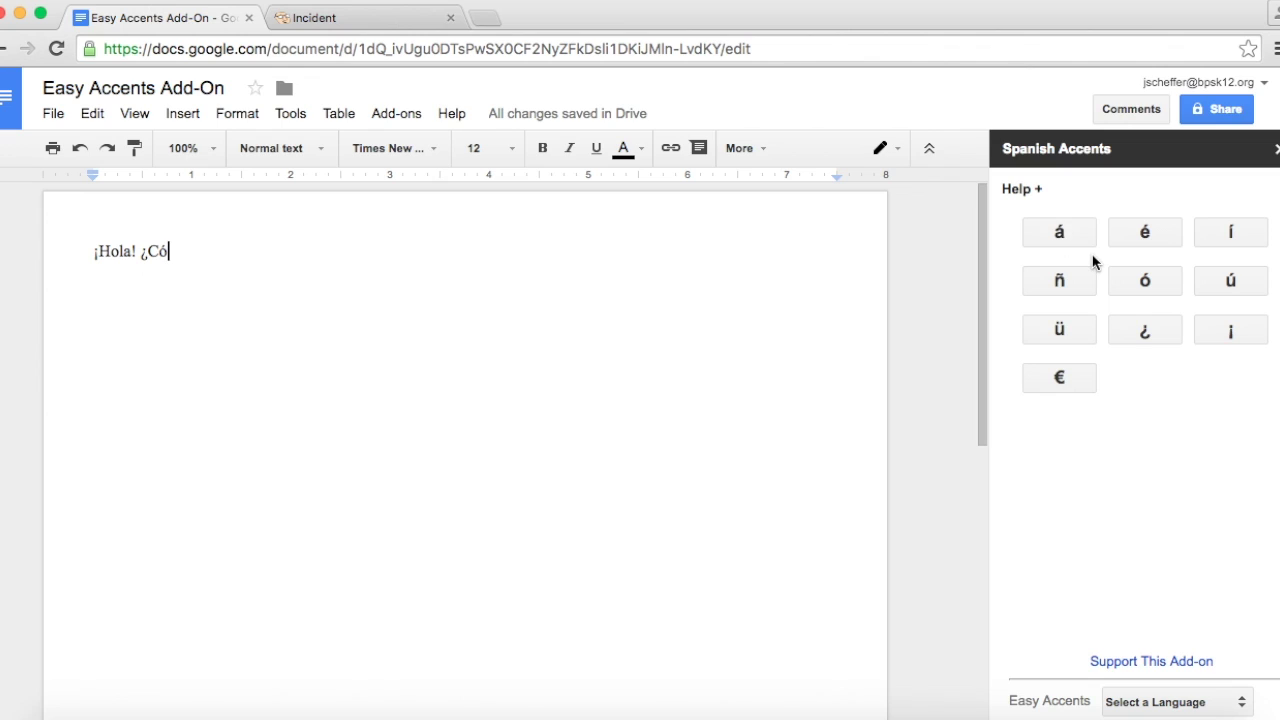
text(ma)
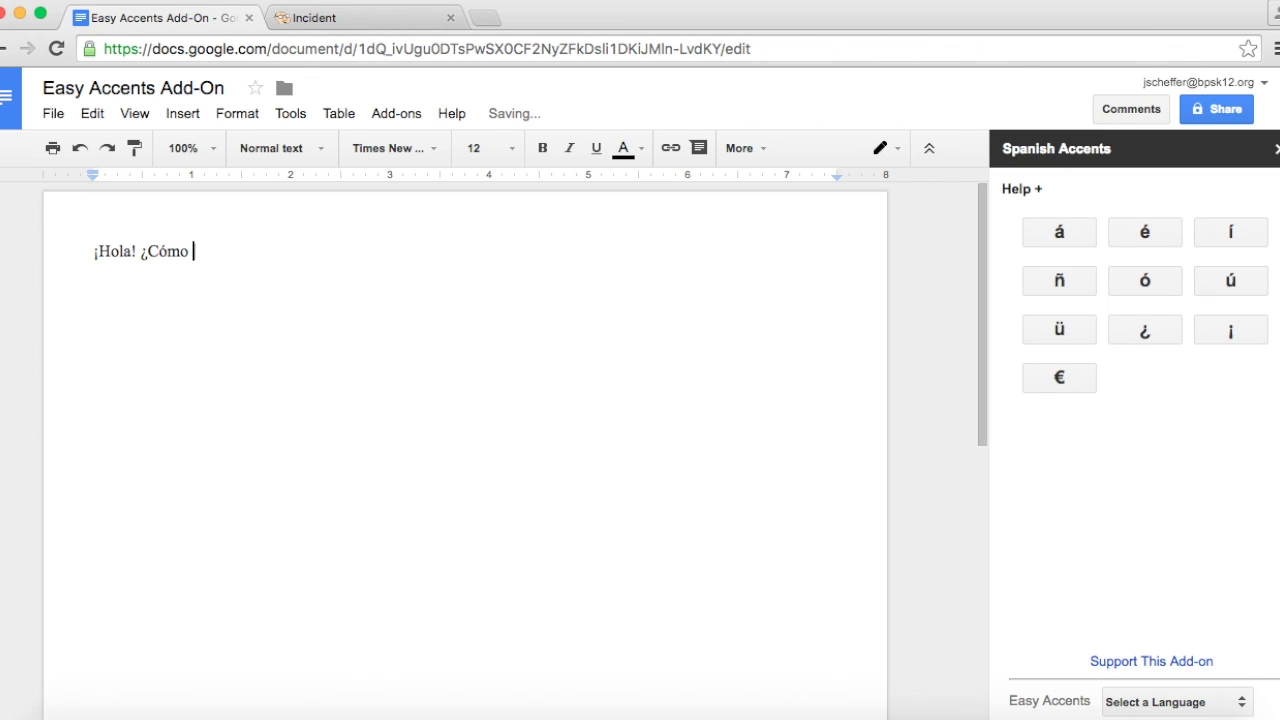
text( est)
text(a)
key(BackSpace)
click(1063, 234)
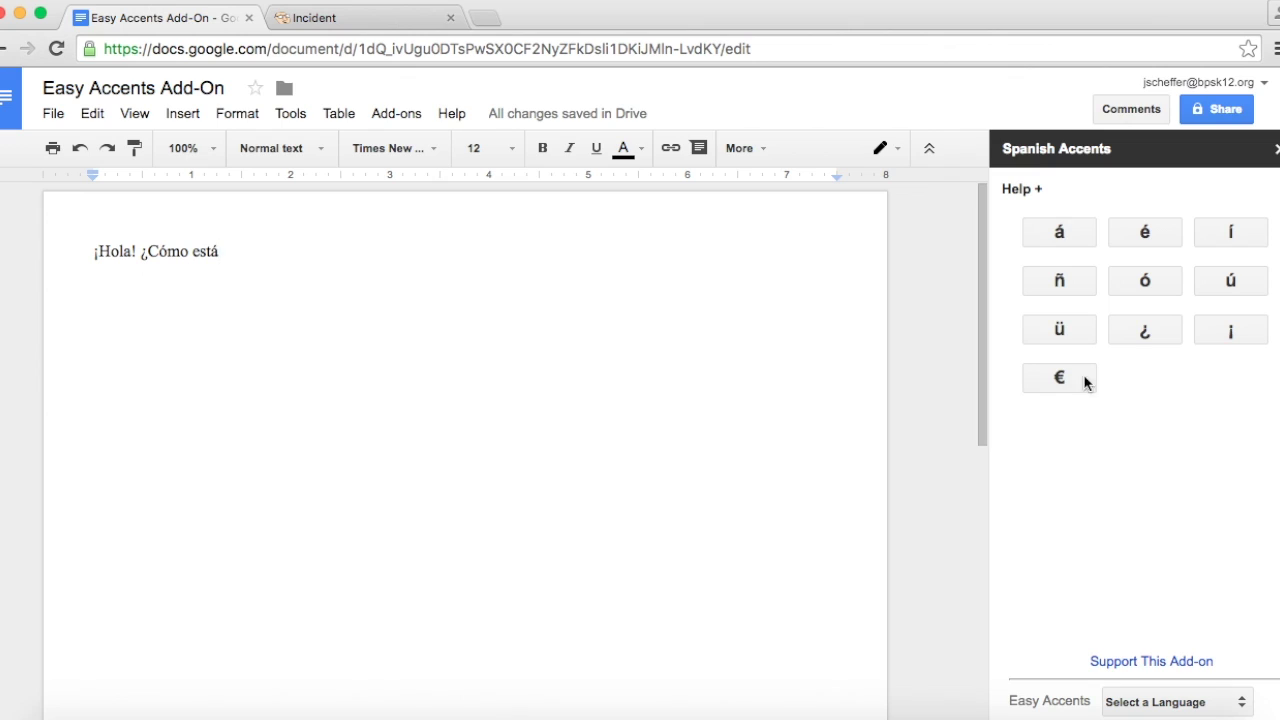
Try Italian, then settle on French accents, and start a new line below the greeting
click(1160, 712)
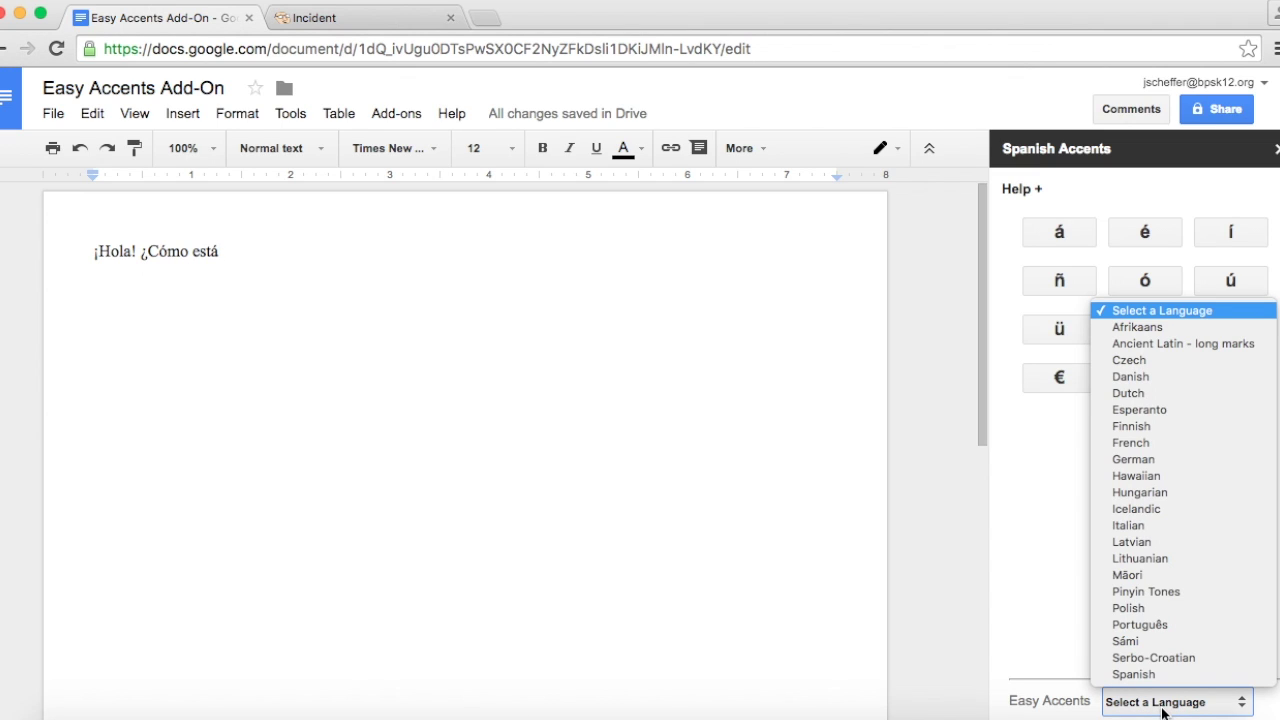
click(1138, 526)
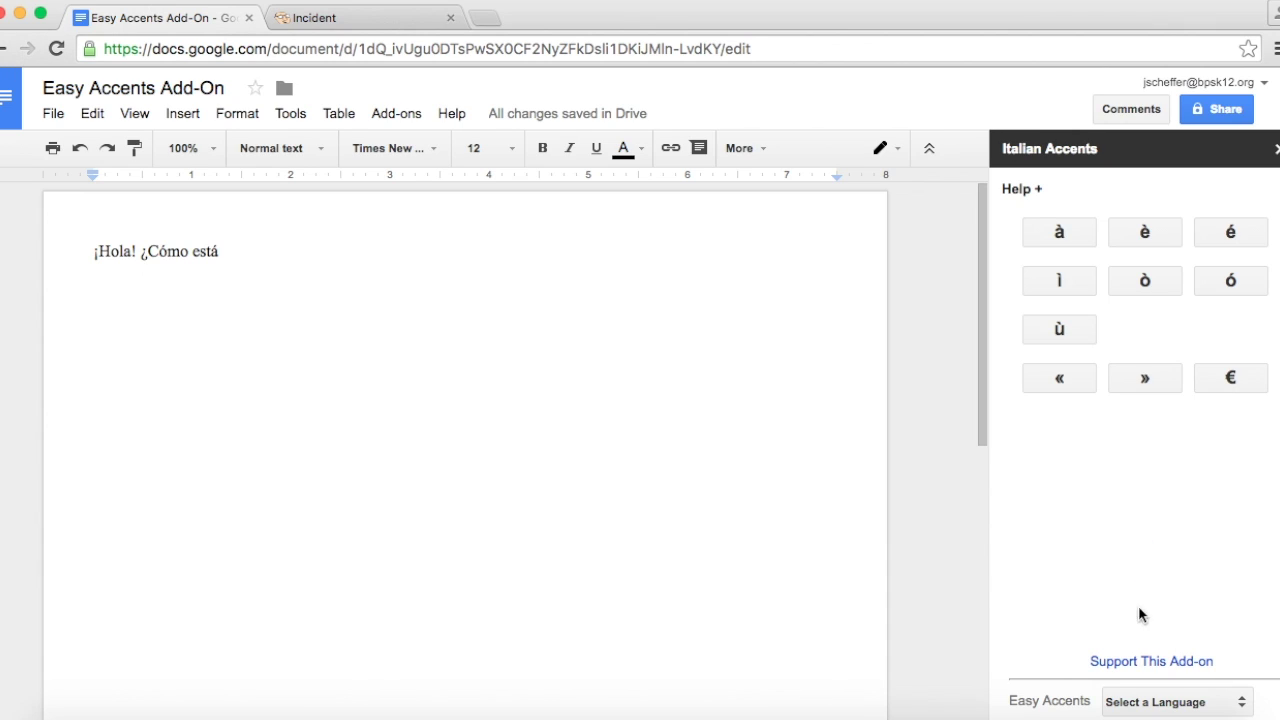
click(1140, 703)
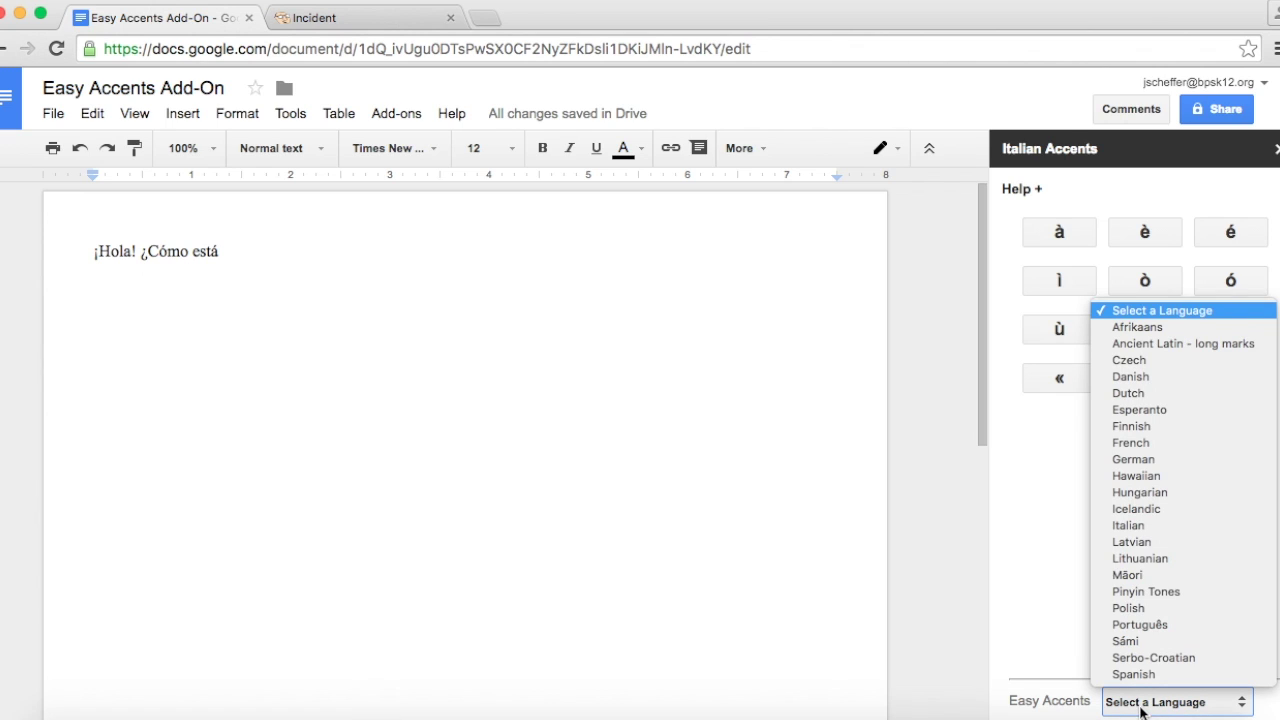
click(1136, 442)
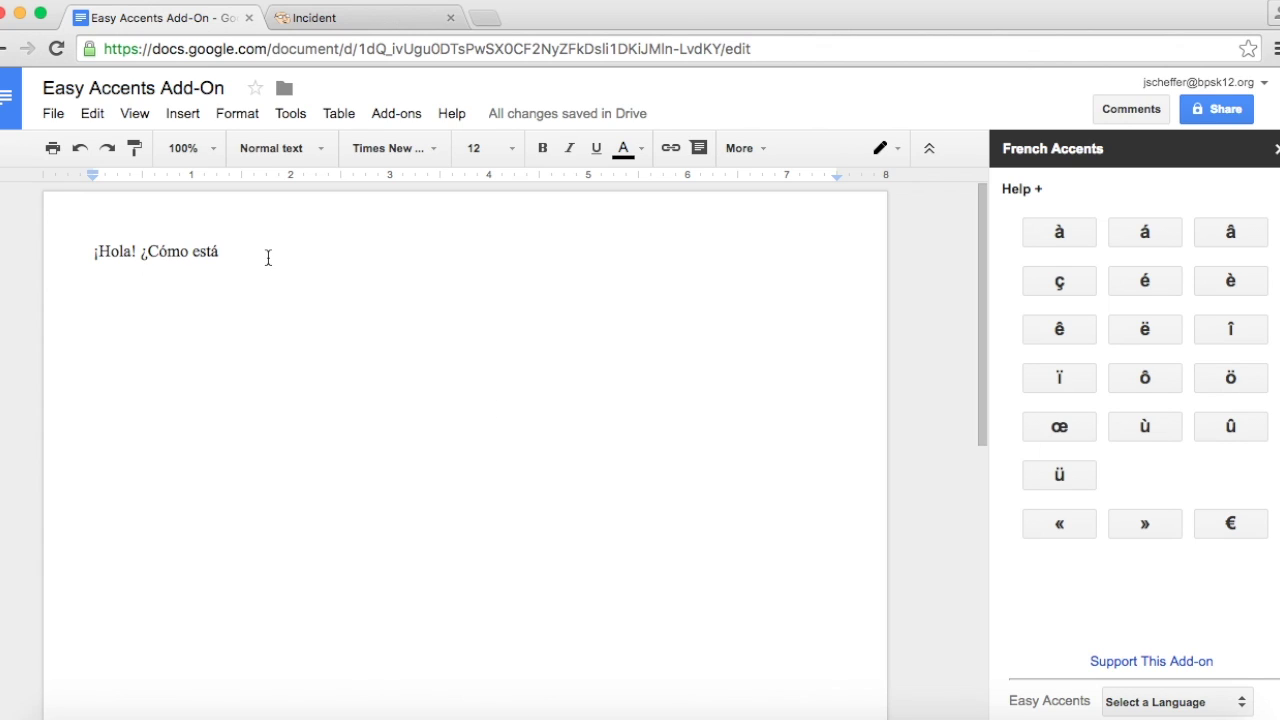
key(Return)
key(Return)
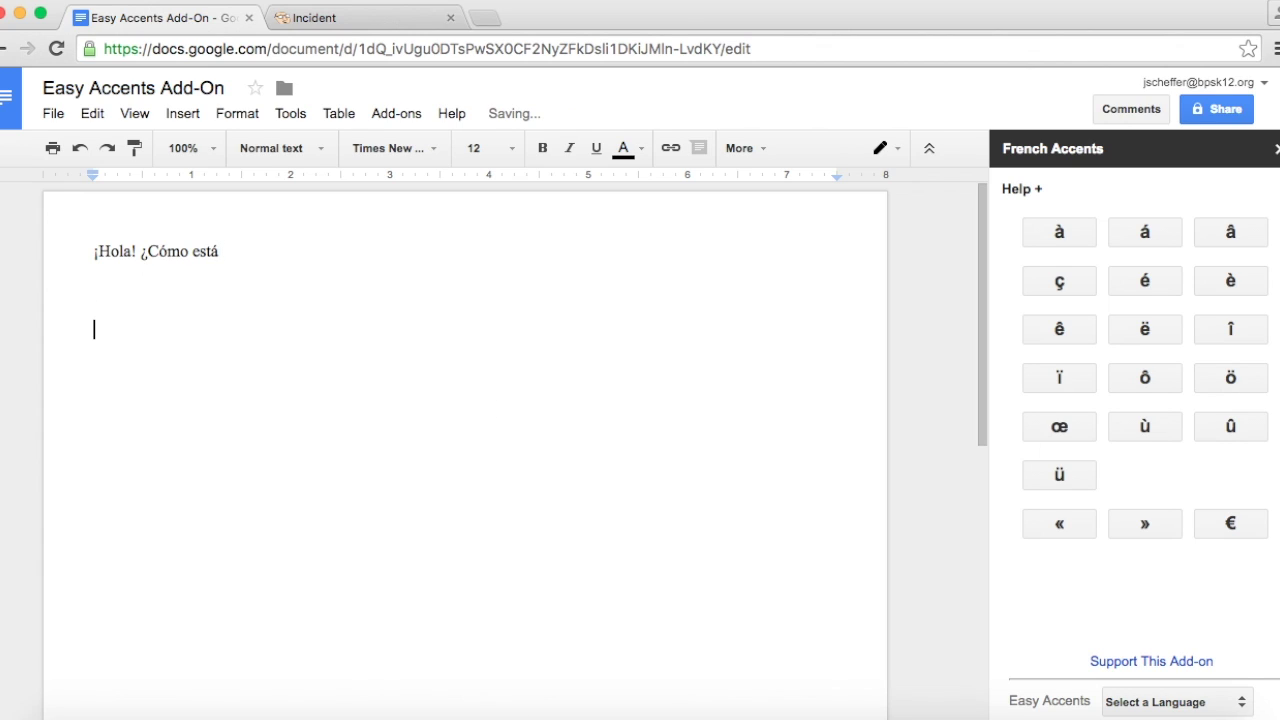
Insert an ê from the French Accents sidebar on the new line
click(1050, 331)
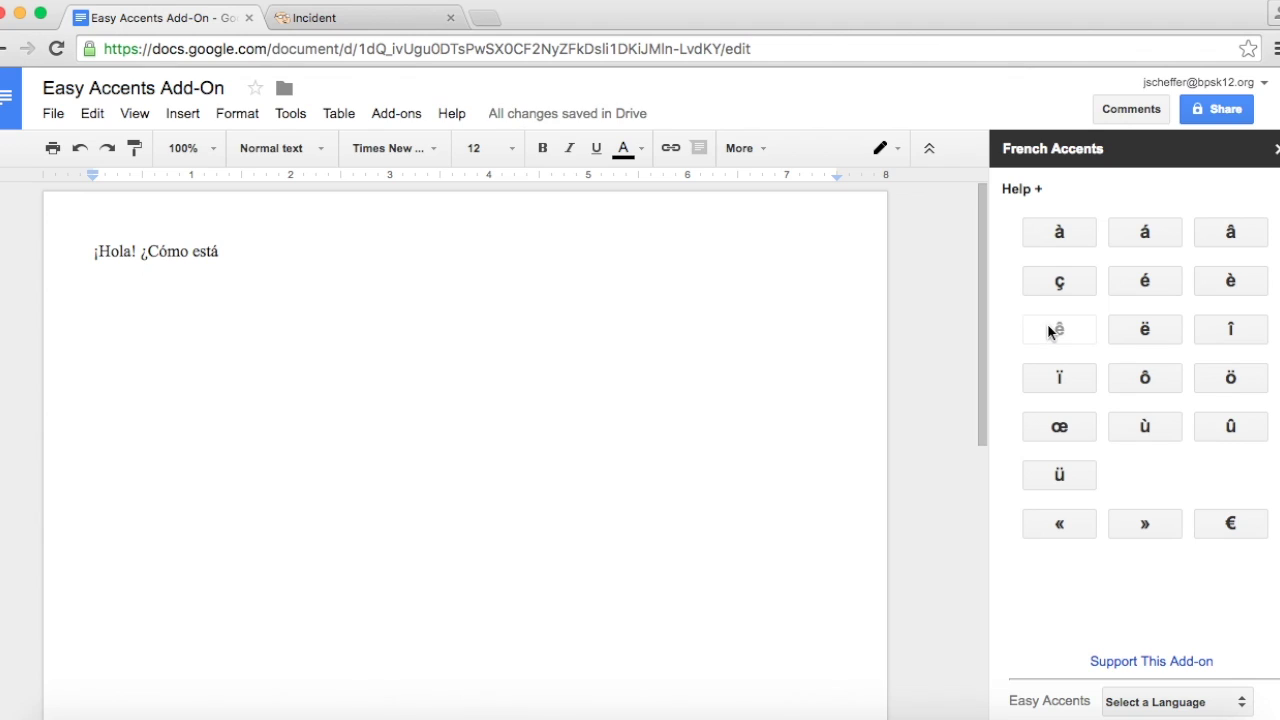